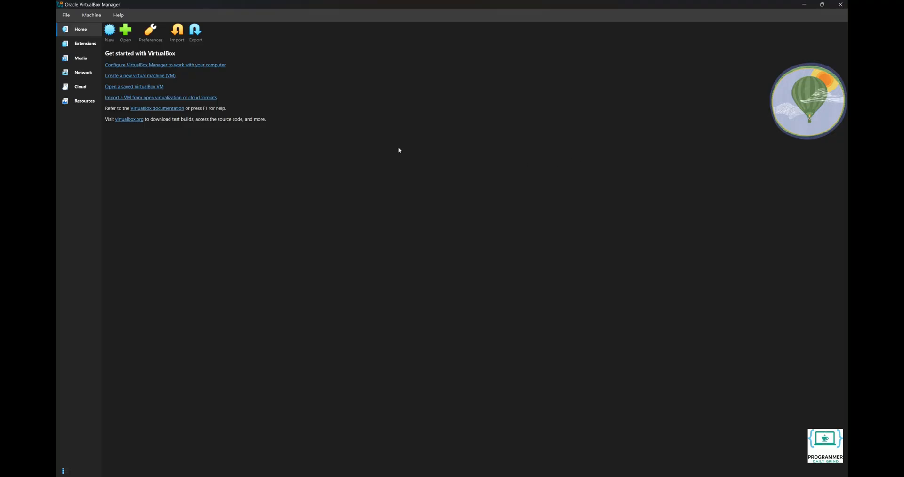
# Create a new VM named Win7Ultimate with Win7_Ult_SP1_English_x64.iso from Downloads attached
pyautogui.click(109, 33)
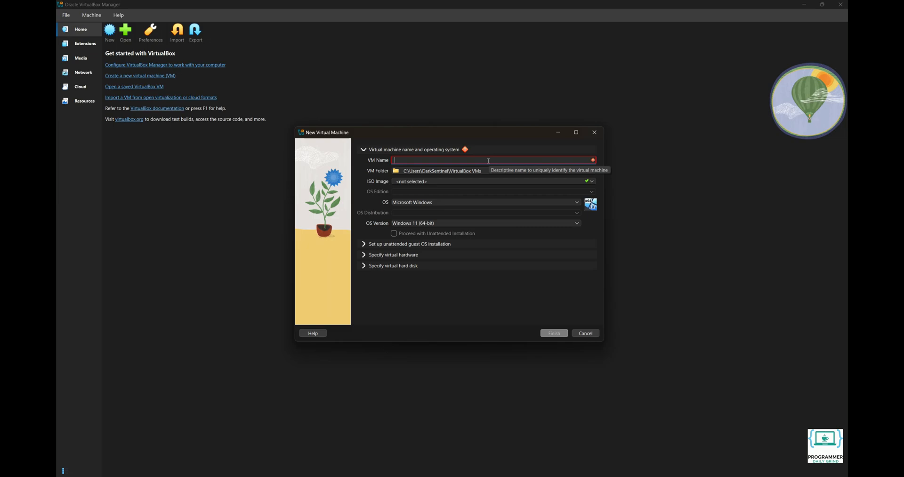
pyautogui.write('Win7Ultimate')
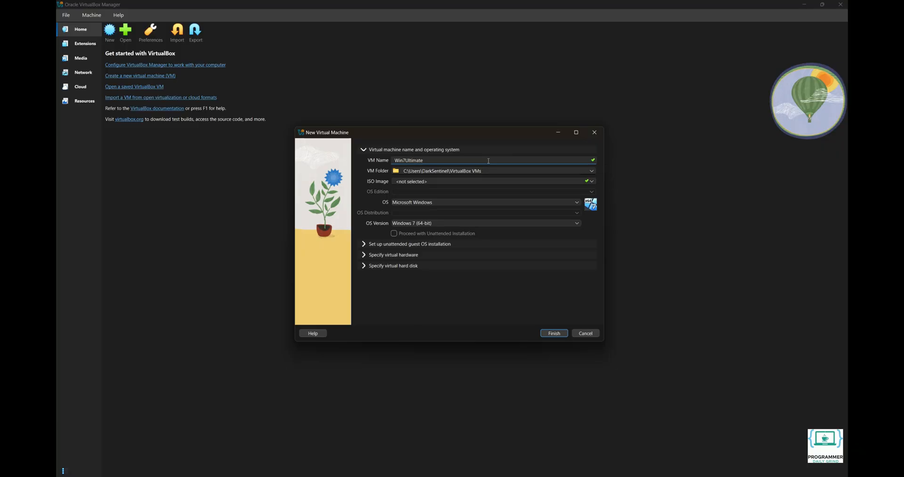
pyautogui.click(592, 181)
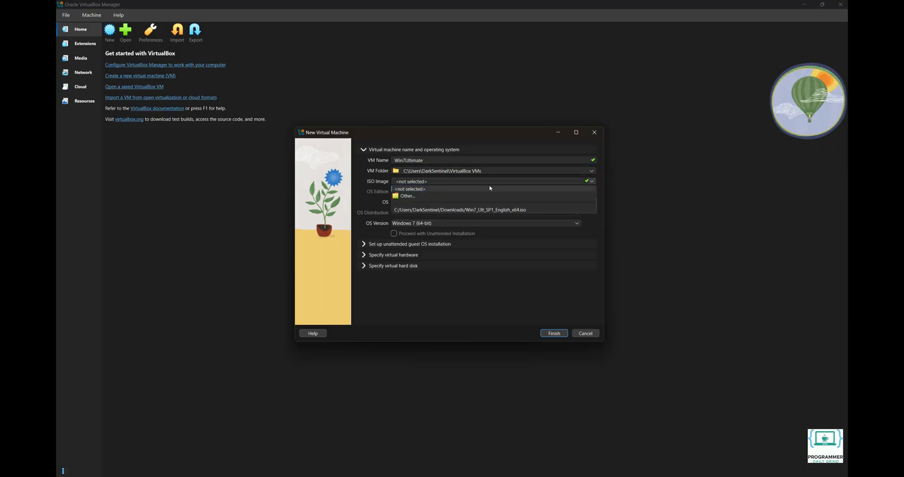
pyautogui.click(487, 195)
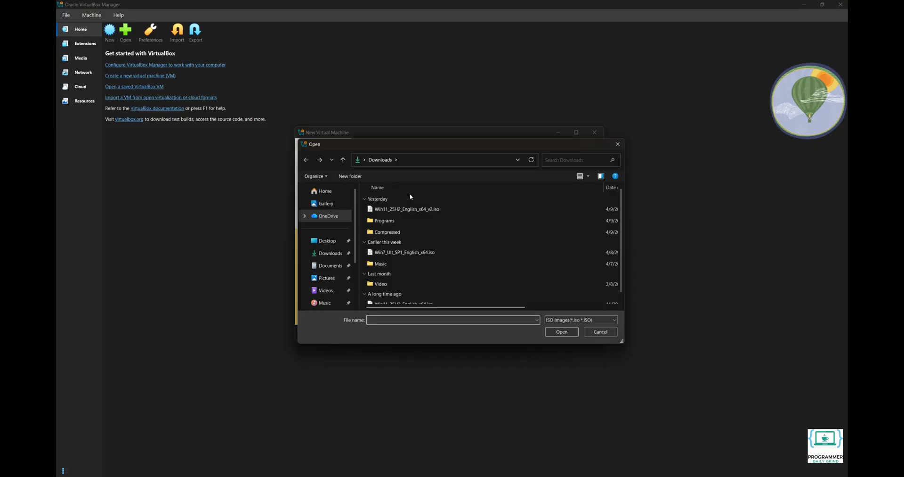
pyautogui.click(408, 253)
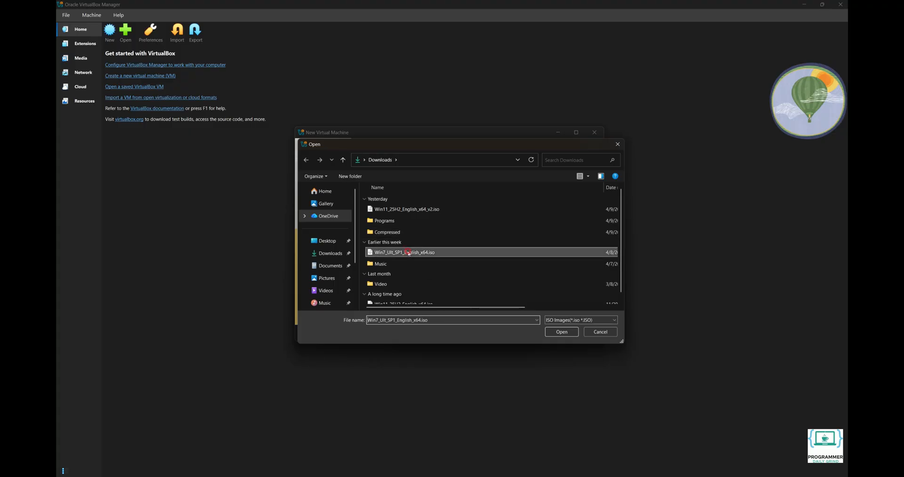
pyautogui.click(562, 332)
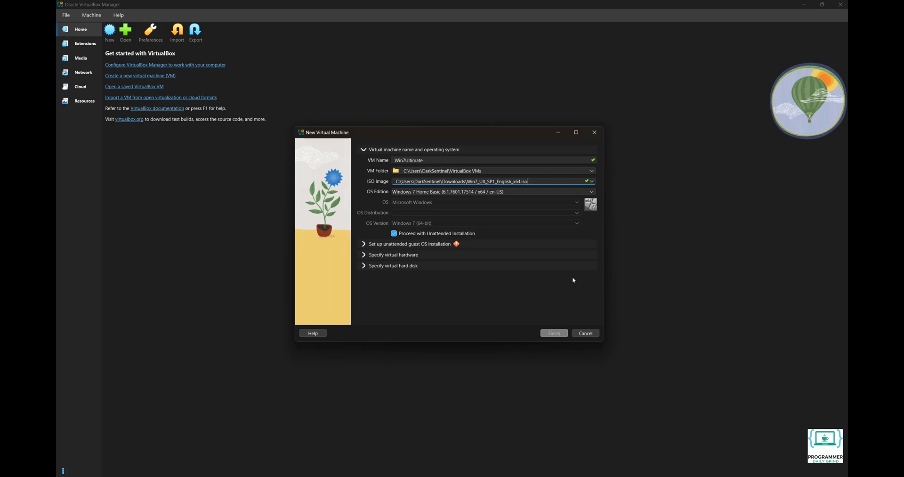
# Choose the Windows 7 Ultimate edition, disable unattended installation, and show the virtual hardware settings
pyautogui.click(592, 192)
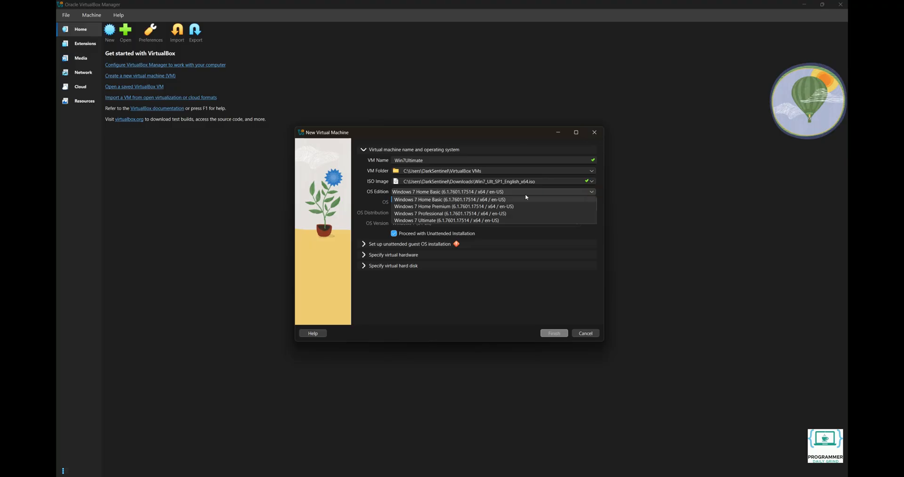
pyautogui.click(477, 220)
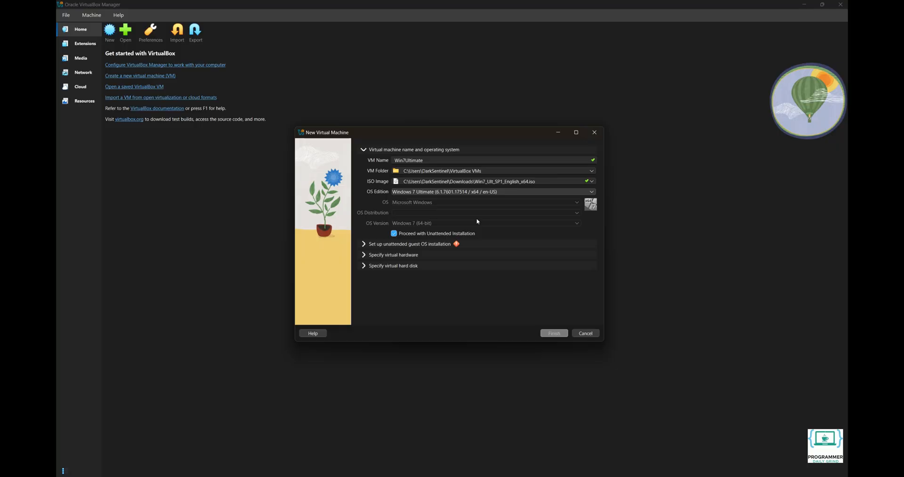
pyautogui.click(432, 233)
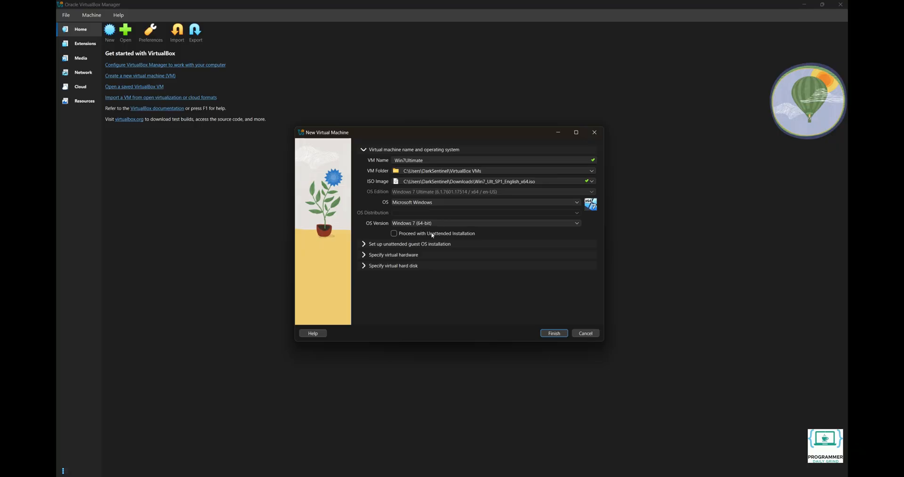
pyautogui.click(398, 255)
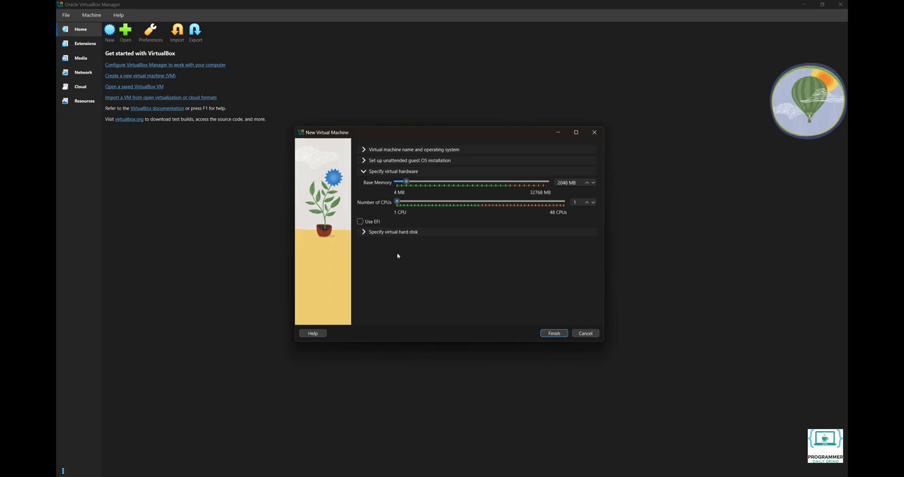
# Set base memory to 4096 MB and CPUs to 4, then show the virtual hard disk settings
pyautogui.doubleClick(563, 183)
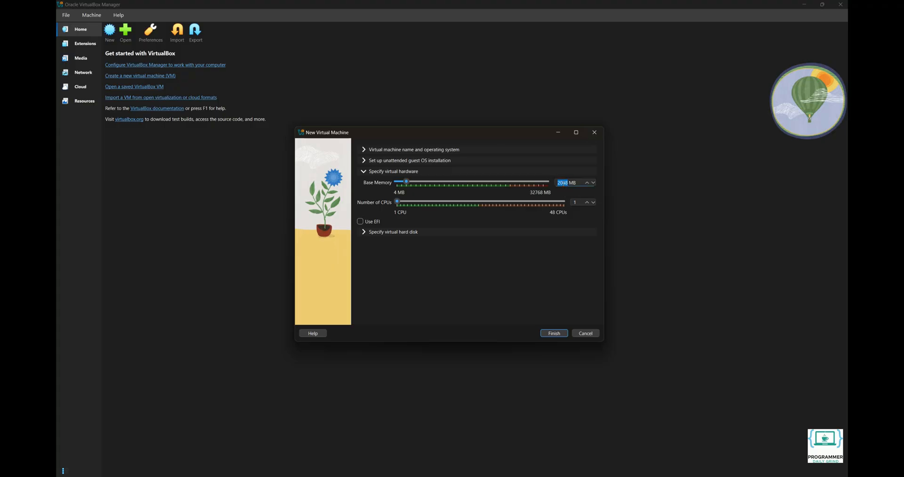
pyautogui.write('4096')
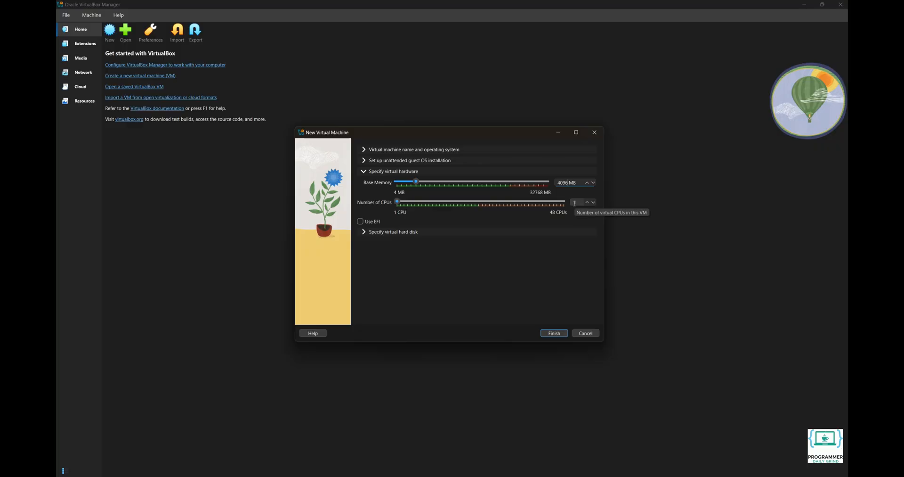
pyautogui.click(574, 203)
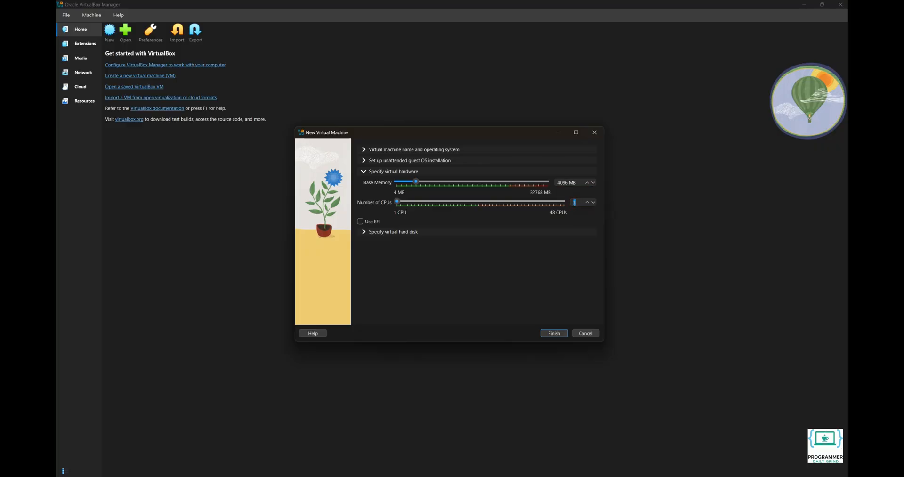
pyautogui.write('4')
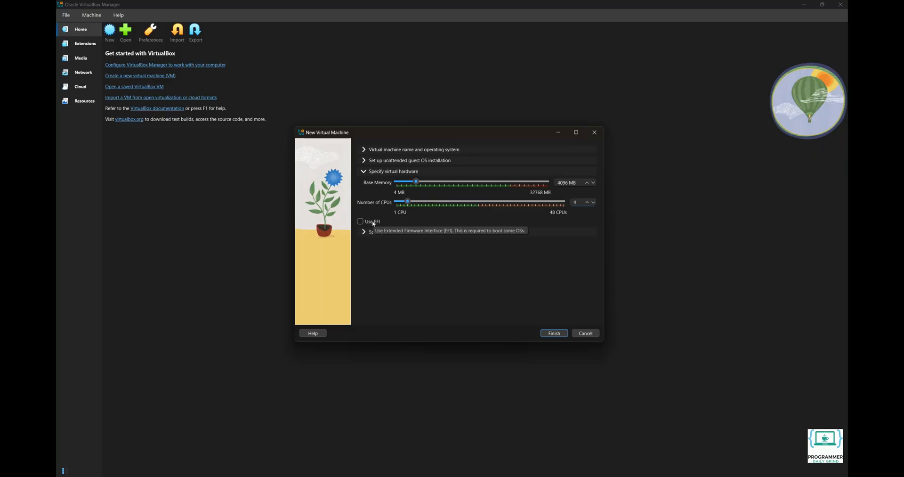
pyautogui.click(372, 231)
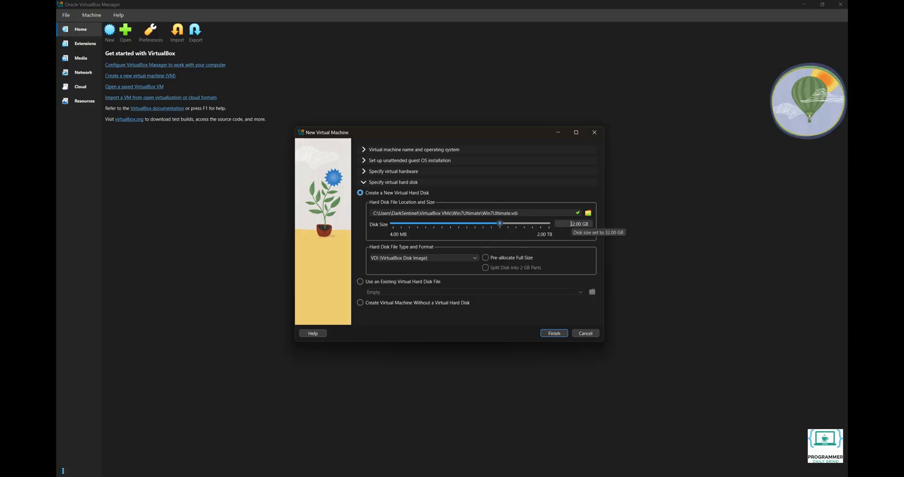
# Change the disk size to 80 GB and finish creating the Win7Ultimate VM
pyautogui.doubleClick(571, 224)
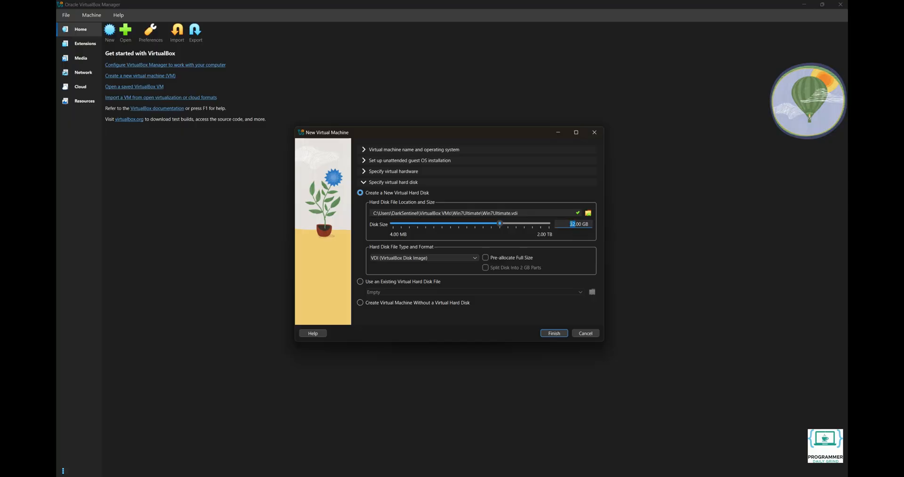
pyautogui.write('80')
pyautogui.click(554, 333)
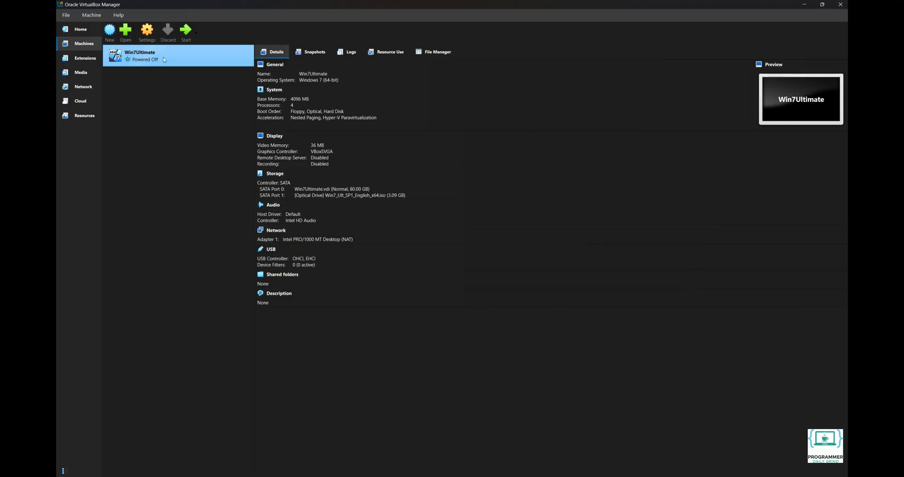
# Open Win7Ultimate's Settings at the System page
pyautogui.click(148, 33)
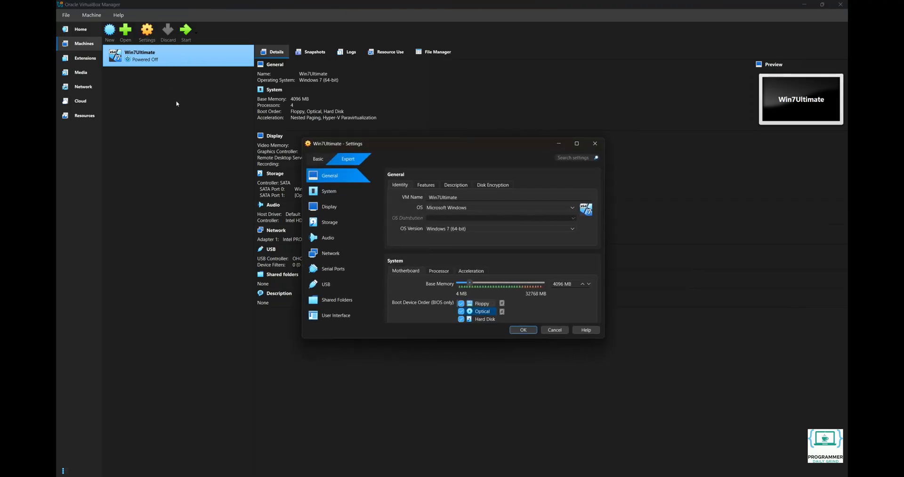
pyautogui.click(326, 192)
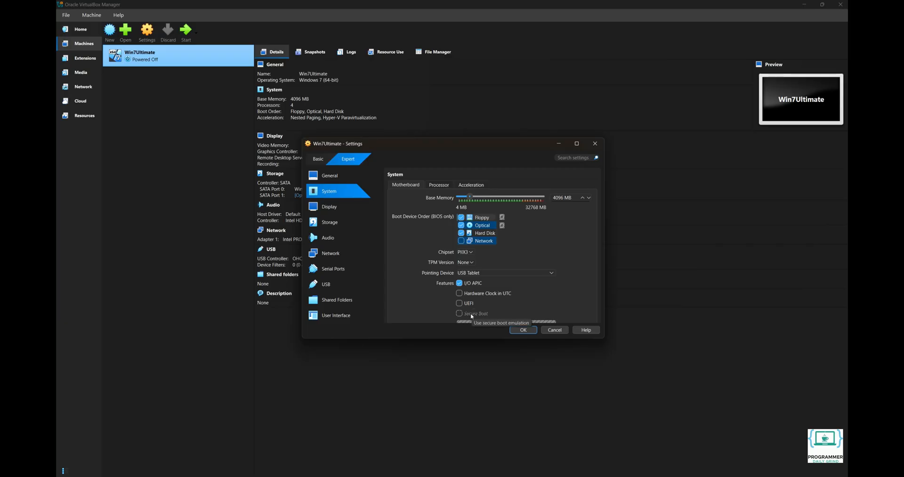
# Set the Display video memory to 128 MB and save the settings
pyautogui.click(337, 206)
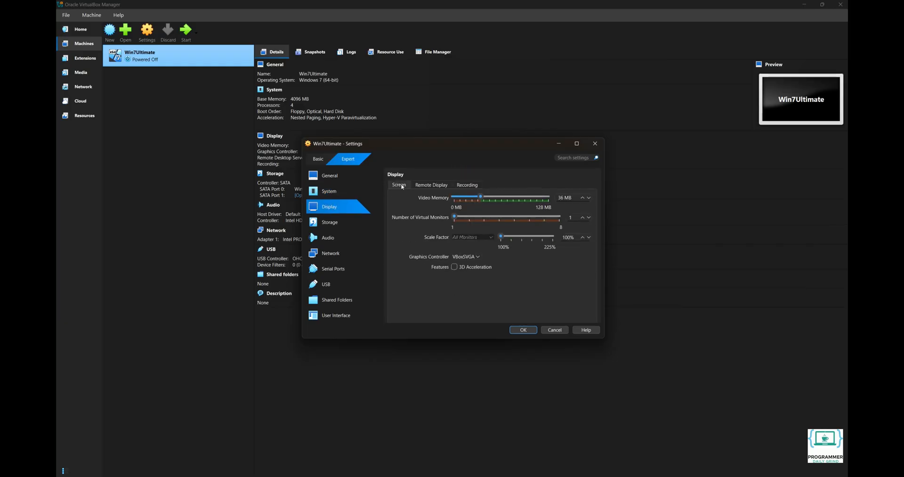
pyautogui.click(479, 196)
pyautogui.moveTo(486, 198); pyautogui.dragTo(552, 197)
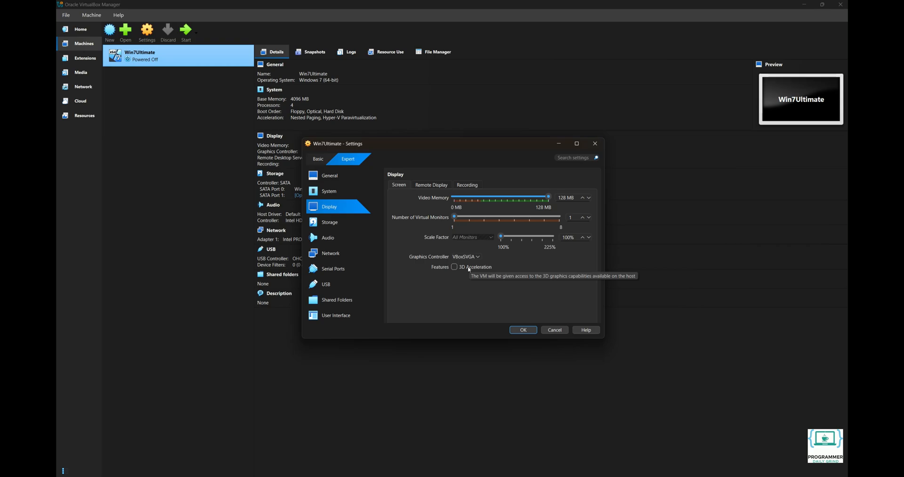
pyautogui.click(519, 332)
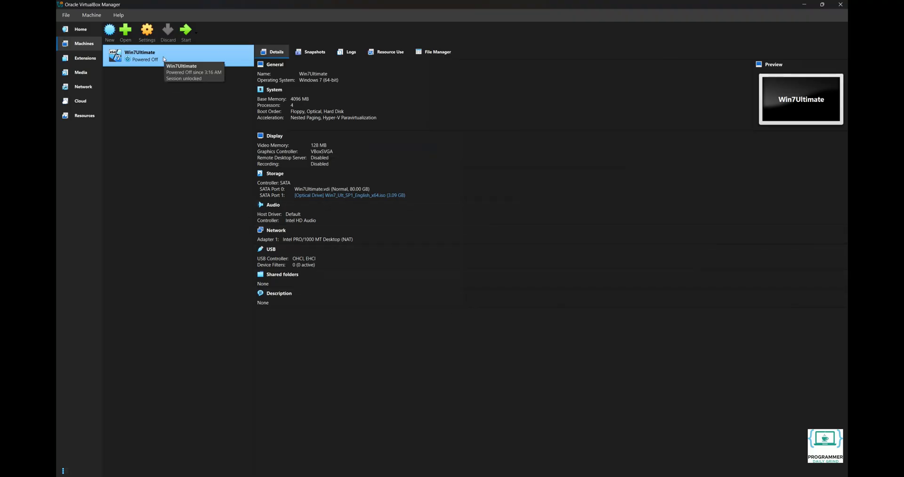
# Start Win7Ultimate and maximize its VM window
pyautogui.click(187, 36)
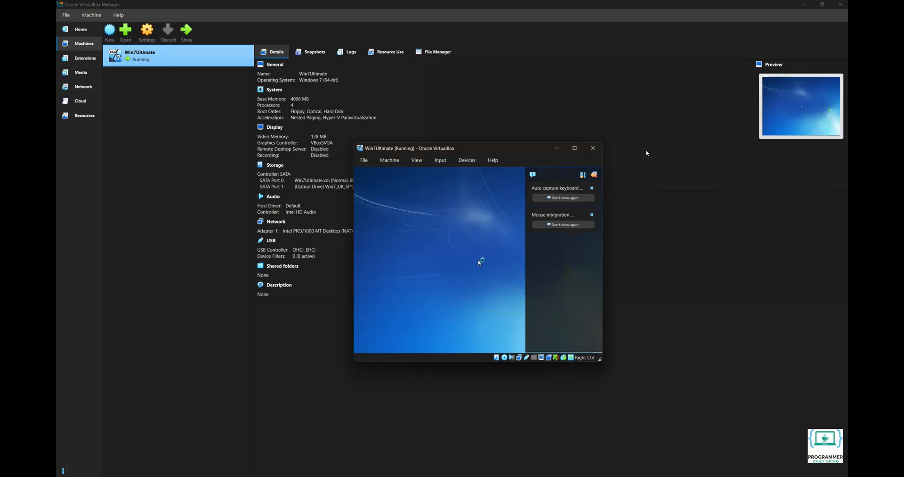
pyautogui.click(575, 149)
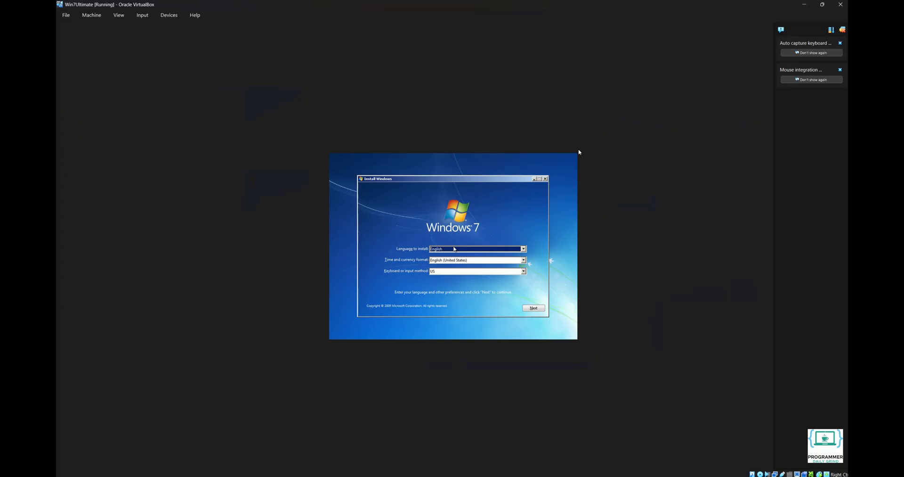
# Keep default language settings, begin the install, accept the license, and choose Custom (advanced)
pyautogui.click(533, 308)
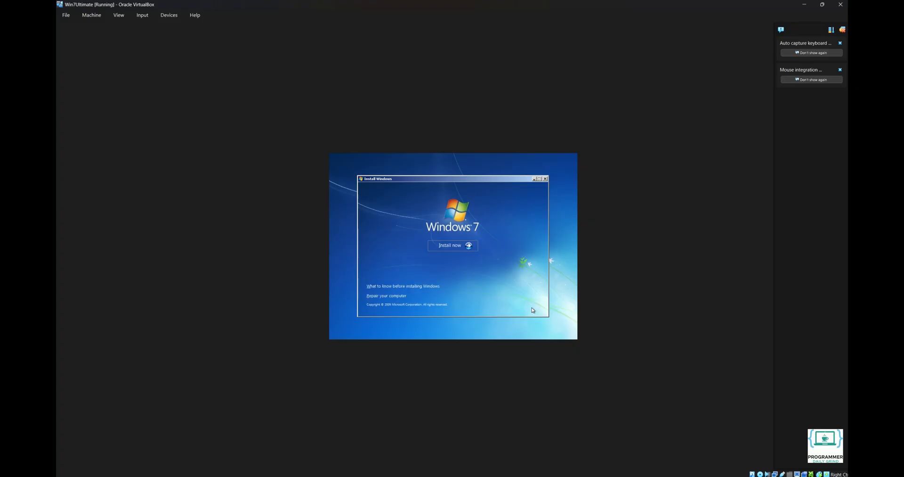
pyautogui.click(442, 246)
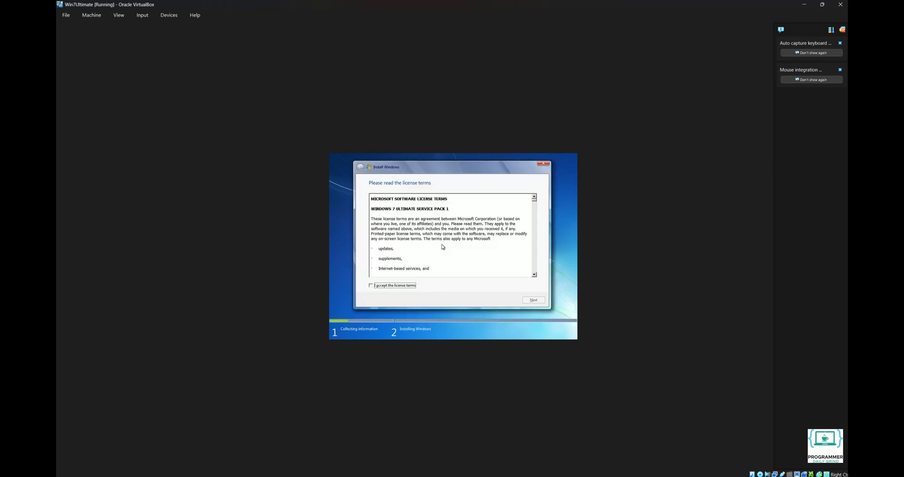
pyautogui.click(387, 285)
pyautogui.click(532, 299)
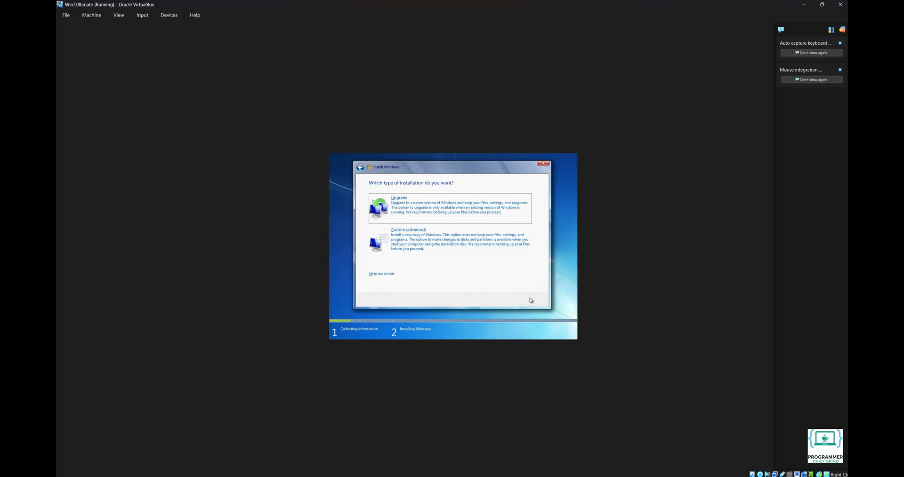
pyautogui.click(426, 244)
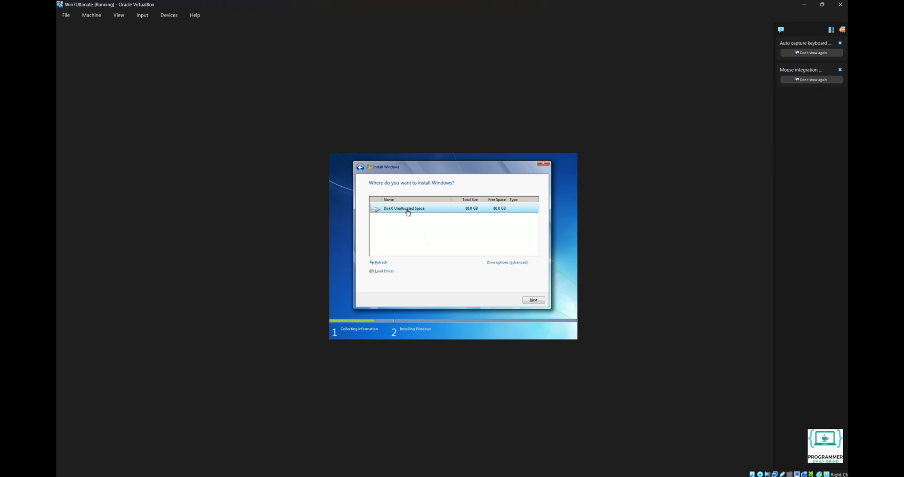
# Create an 81920 MB partition on Disk 0, allow the extra system partitions, and start installing
pyautogui.click(499, 262)
pyautogui.click(499, 264)
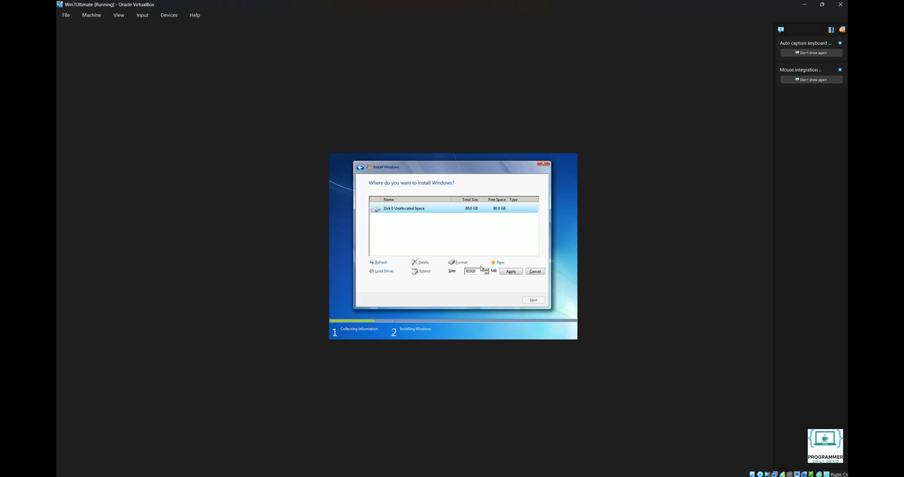
pyautogui.click(502, 272)
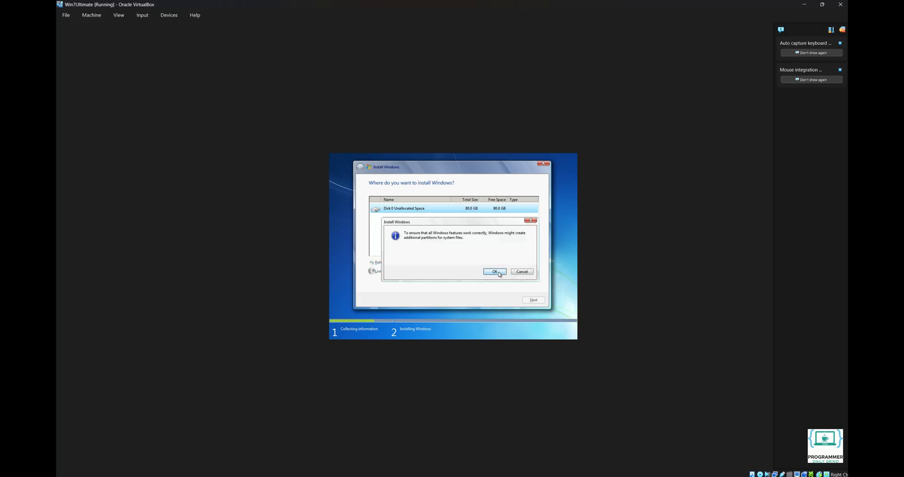
pyautogui.click(499, 271)
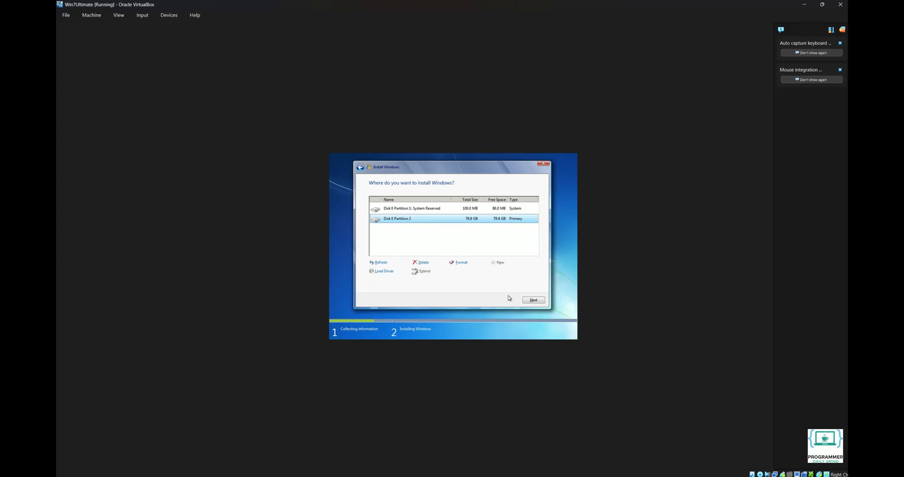
pyautogui.click(532, 300)
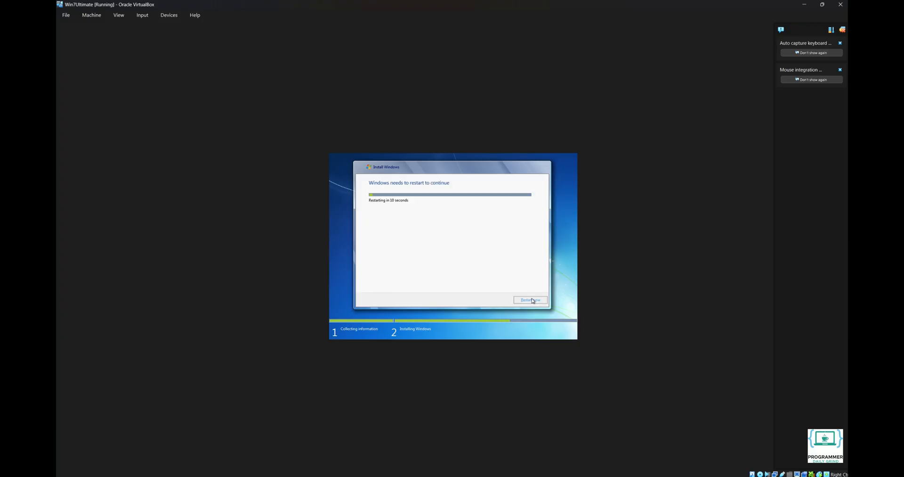
# Restart the virtual machine right away to continue Windows 7 setup
pyautogui.click(532, 299)
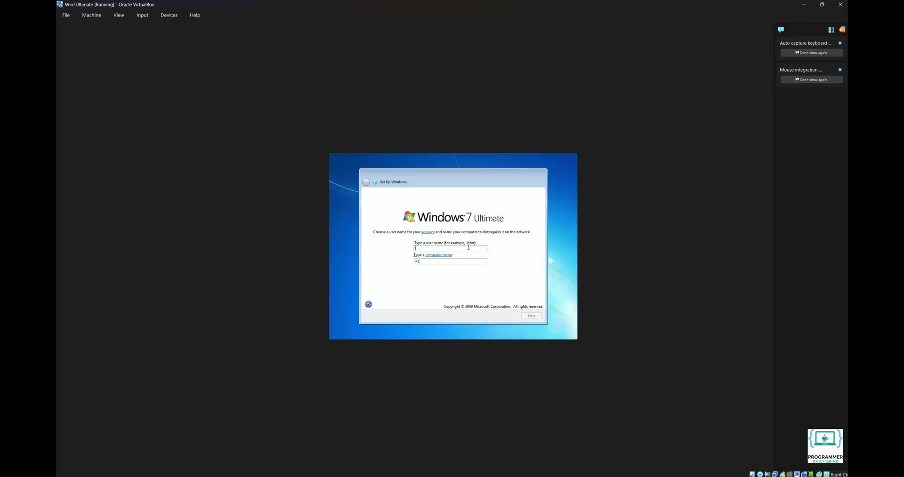
# Create the Windows user 'Comp01' with a password and the password hint 'PC nam'
pyautogui.write('Comp01')
pyautogui.click(531, 317)
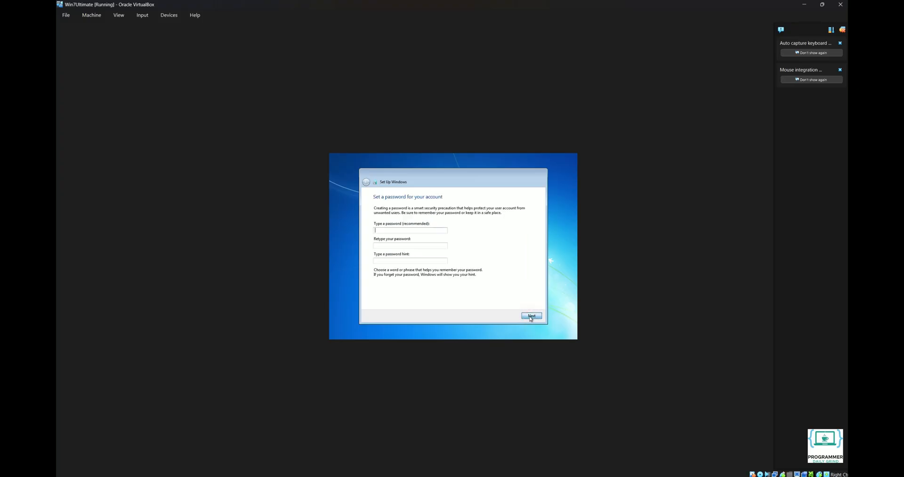
pyautogui.click(423, 230)
pyautogui.write('••')
pyautogui.click(422, 246)
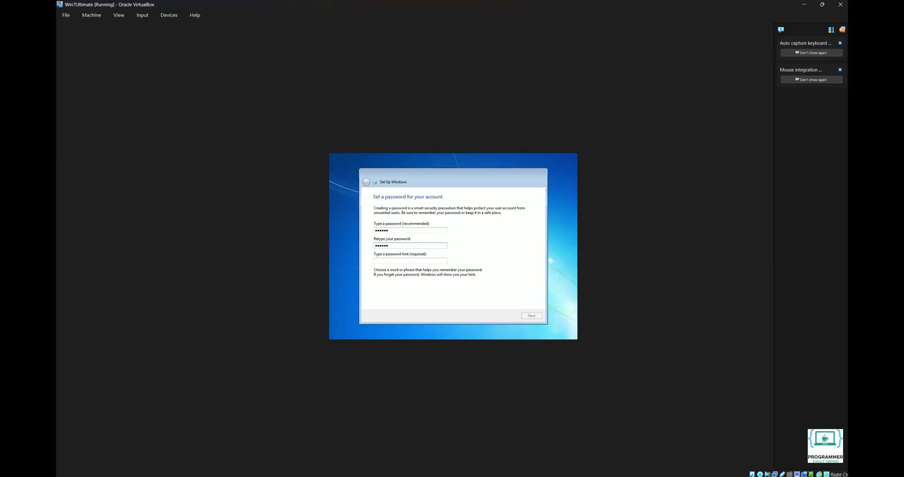
pyautogui.click(421, 260)
pyautogui.write('PC name')
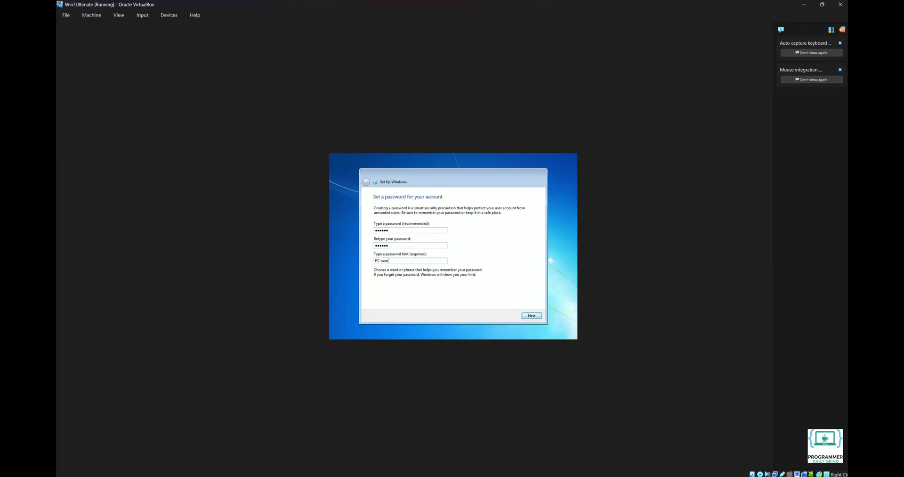
pyautogui.click(532, 317)
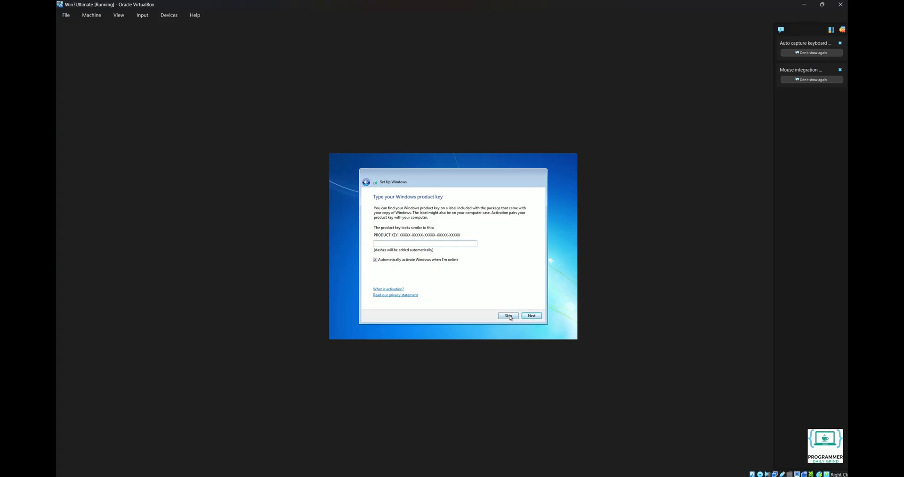
# Skip the product key, use recommended updates, keep the time and date, and choose Public network
pyautogui.click(509, 316)
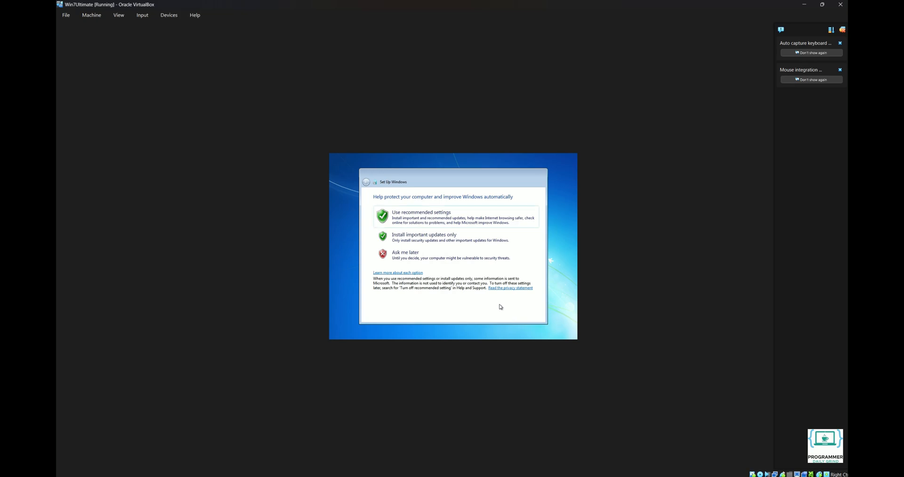
pyautogui.click(415, 218)
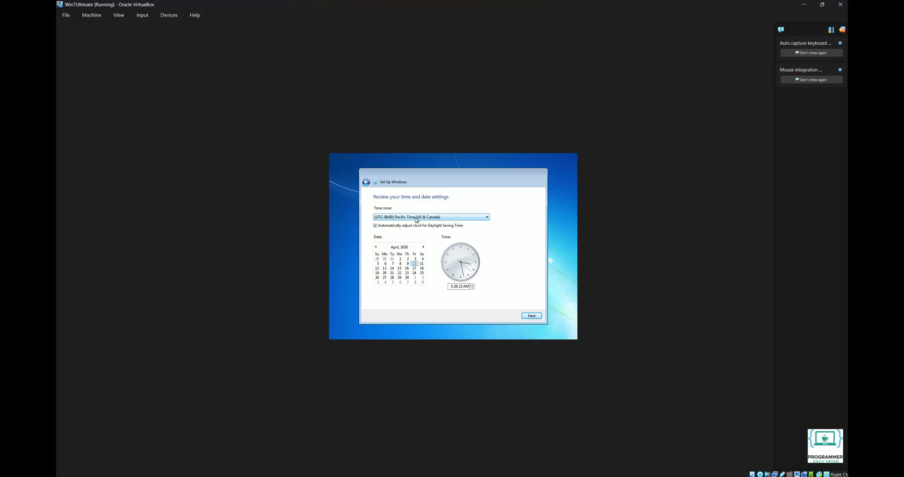
pyautogui.click(530, 316)
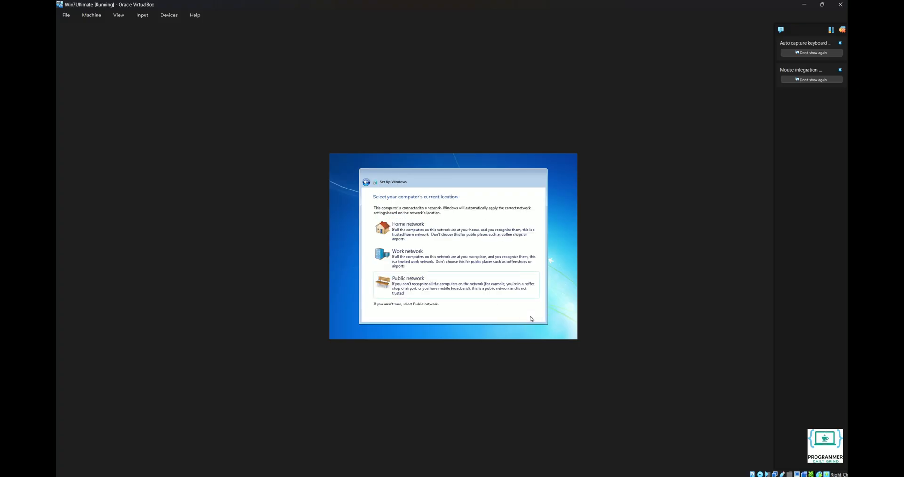
pyautogui.click(454, 287)
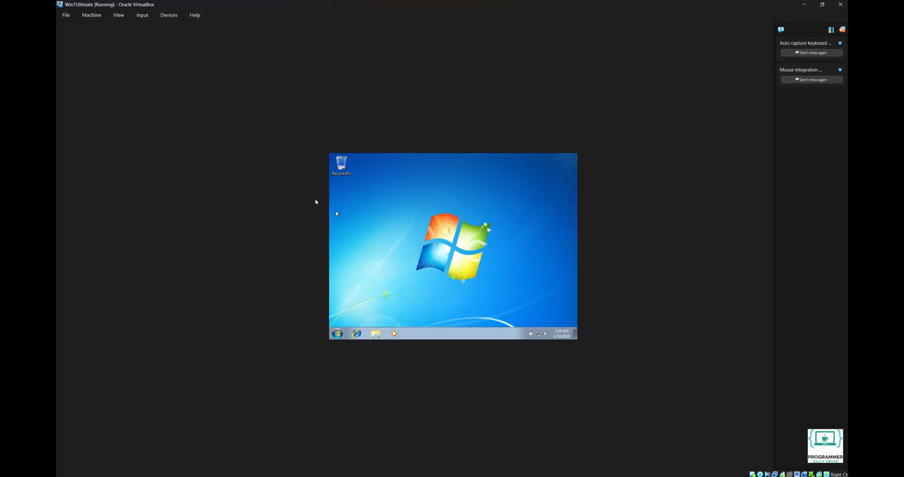
# Insert the Guest Additions CD and run VBoxWindowsAdditions from CD Drive (D:), approving the UAC prompt
pyautogui.click(169, 15)
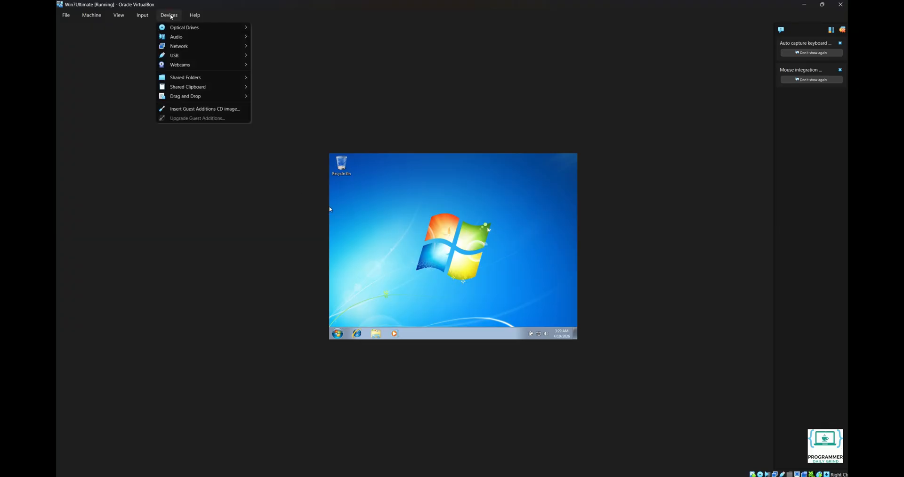
pyautogui.click(190, 109)
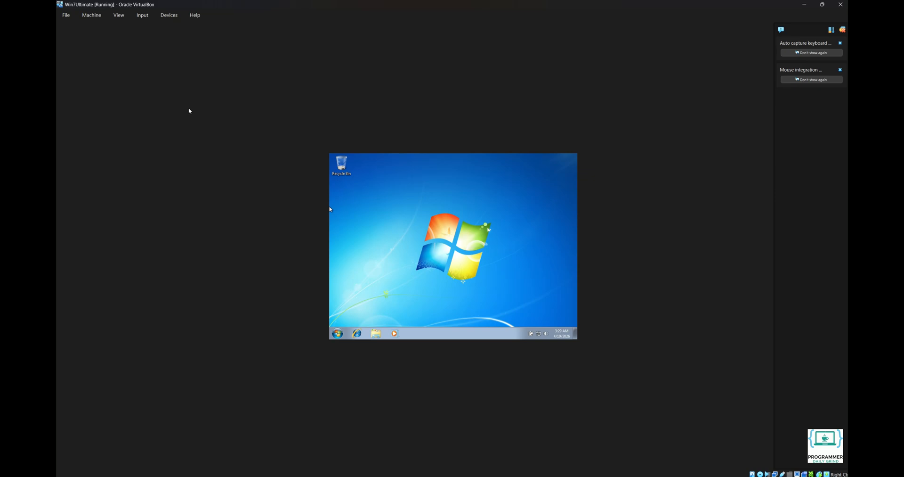
pyautogui.click(375, 334)
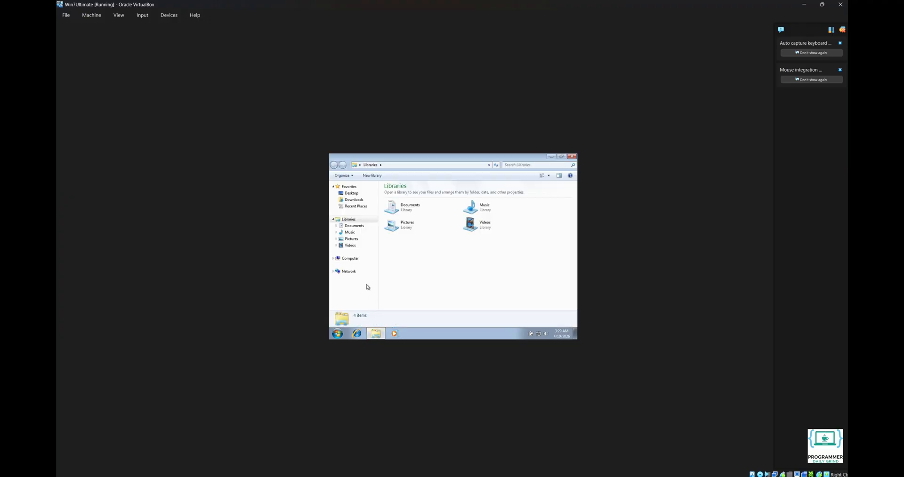
pyautogui.click(350, 258)
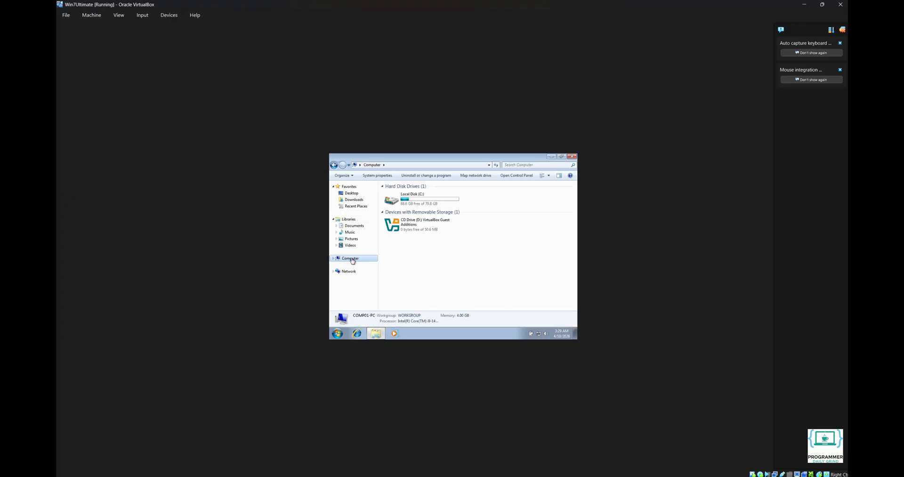
pyautogui.click(414, 227)
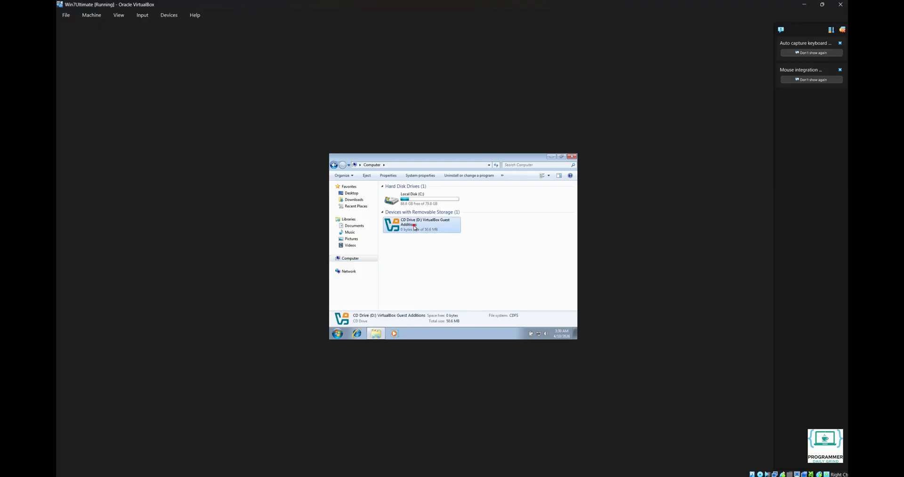
pyautogui.doubleClick(414, 227)
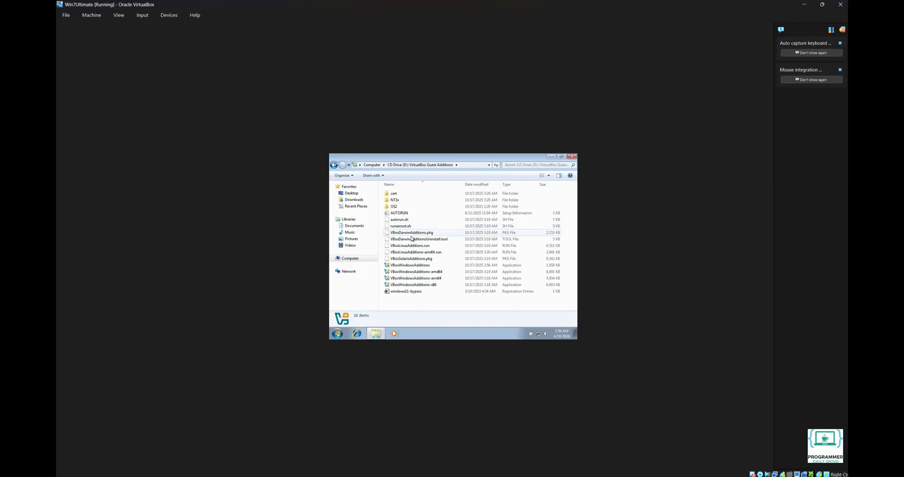
pyautogui.click(413, 265)
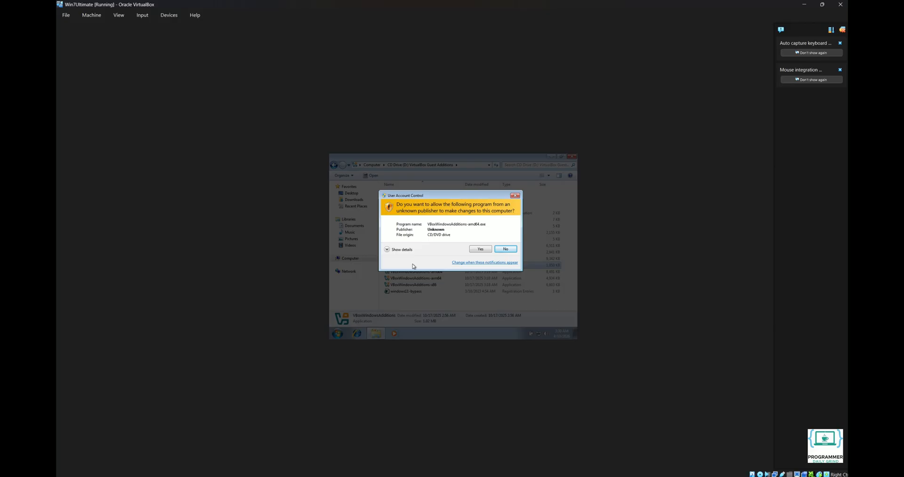
pyautogui.click(478, 249)
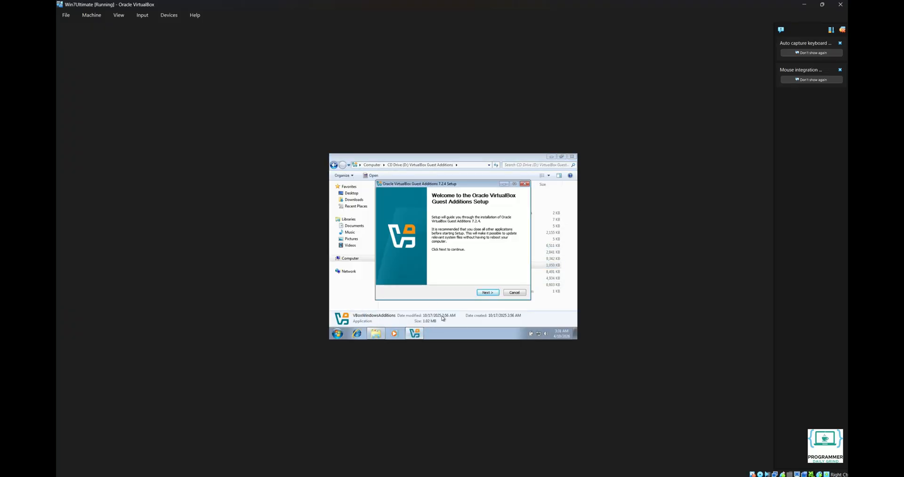
# Install Guest Additions 7.2.4 with default location and components, approving all three driver prompts
pyautogui.click(488, 292)
pyautogui.click(488, 292)
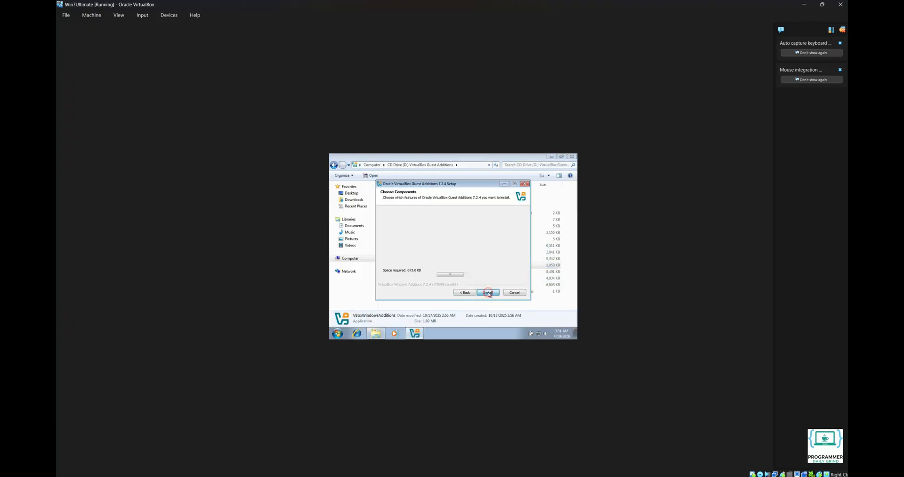
pyautogui.click(487, 293)
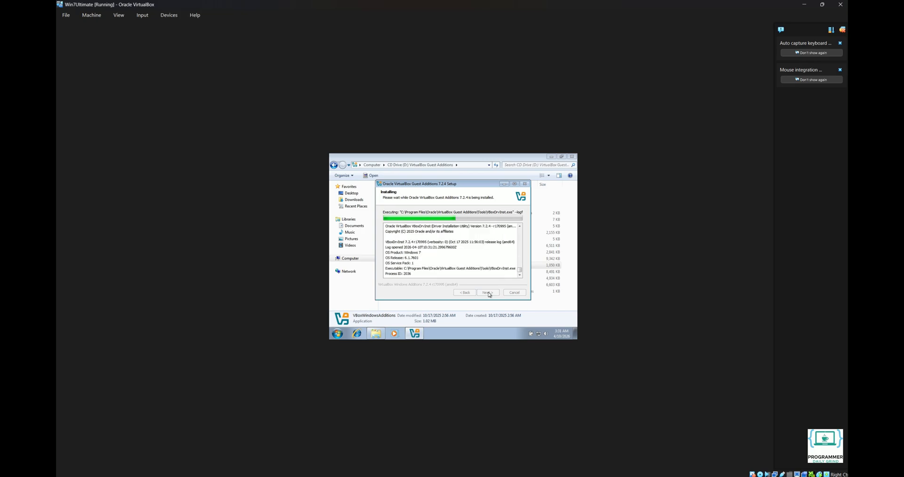
pyautogui.click(482, 243)
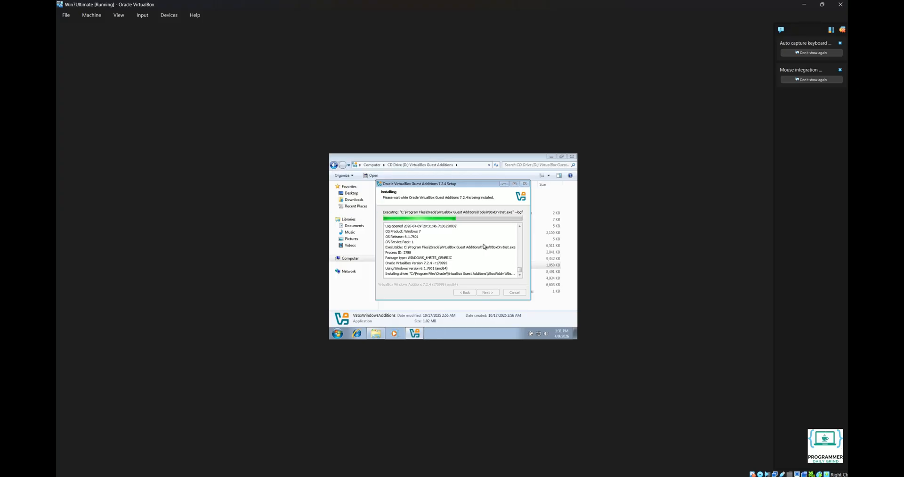
pyautogui.click(482, 244)
pyautogui.click(483, 243)
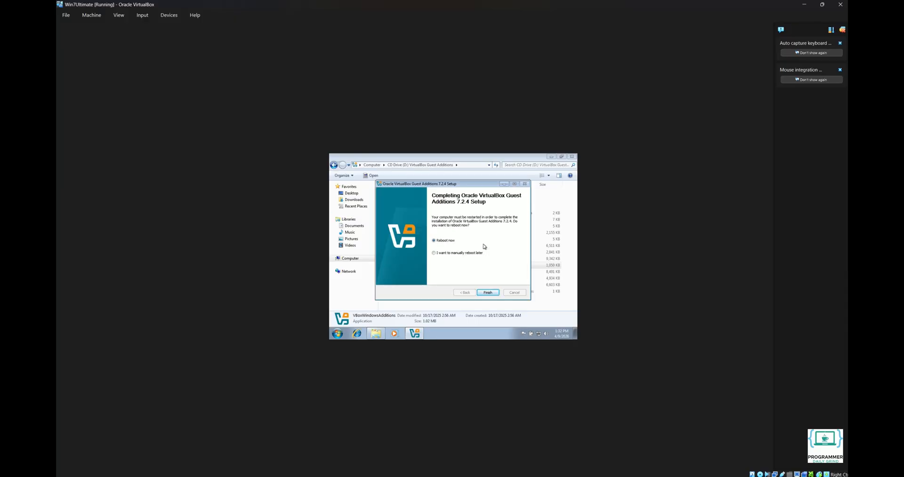
# Finish Guest Additions setup with Reboot now, then sign back in with the account password
pyautogui.click(490, 292)
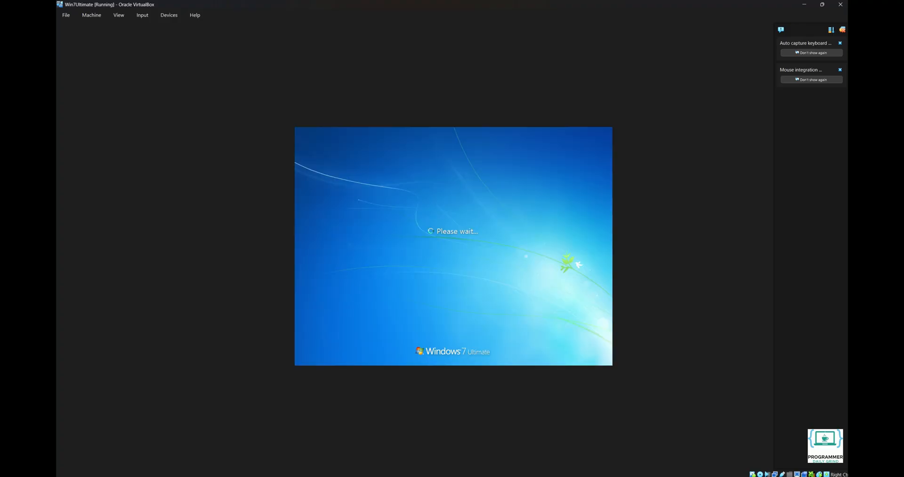
pyautogui.write('12345')
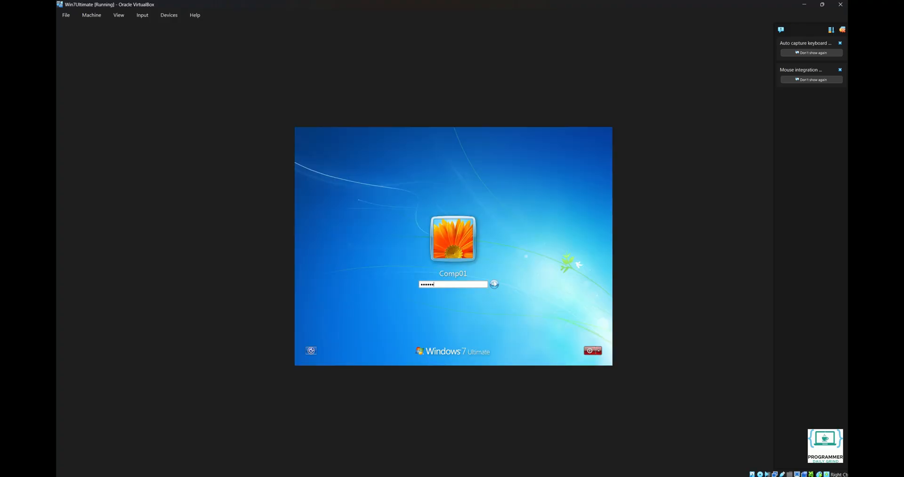
pyautogui.press('Return')
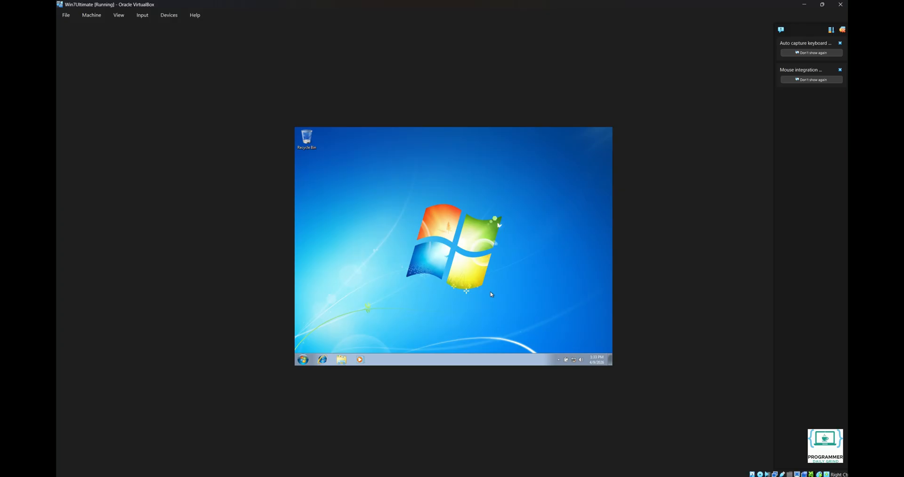
# Turn on Auto-resize Guest Display from the View menu and dismiss the notifications side panel
pyautogui.click(120, 19)
pyautogui.click(131, 69)
pyautogui.click(119, 16)
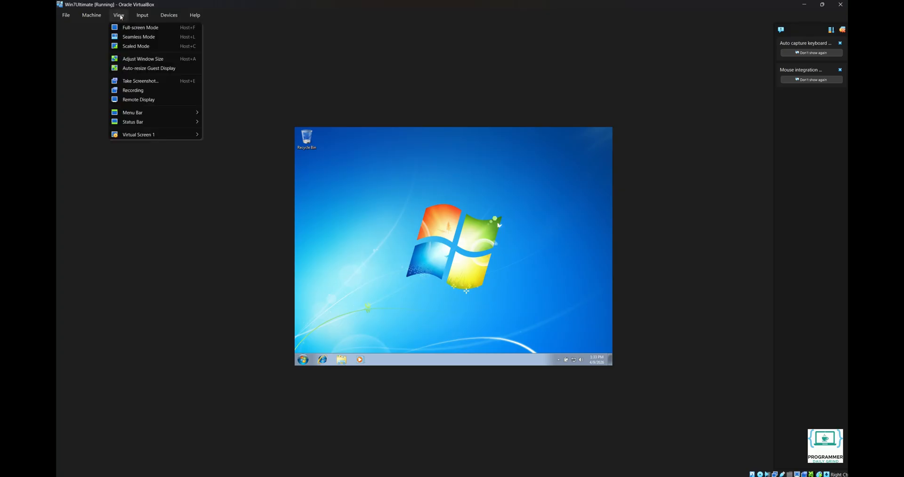
pyautogui.click(135, 69)
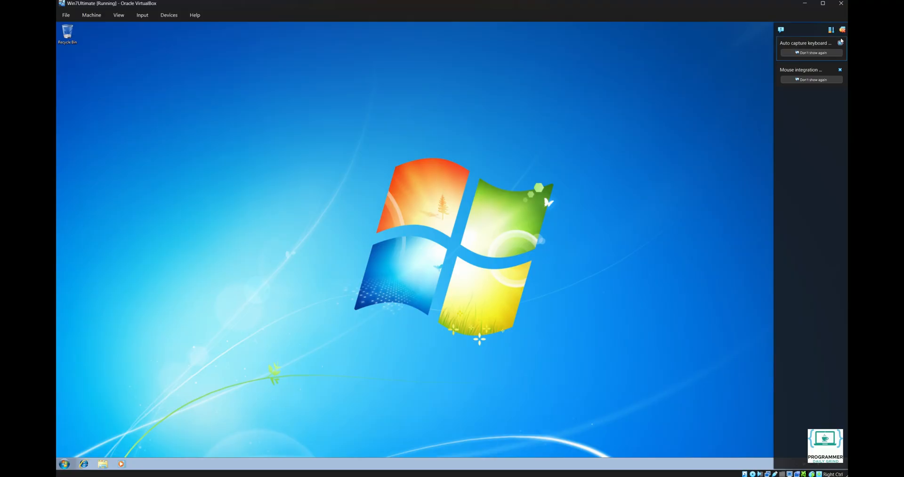
pyautogui.click(842, 30)
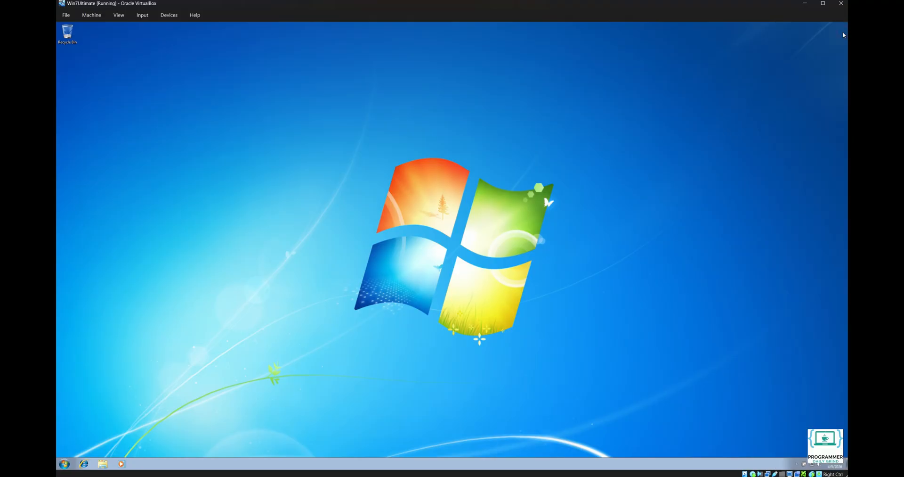